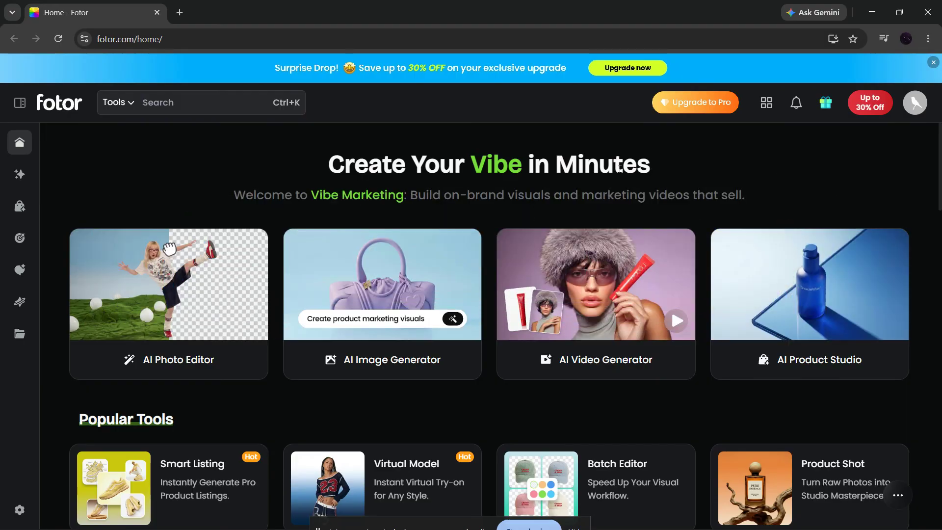
Step: Open the AI Photo Editor from the Fotor home page
left_click(171, 39)
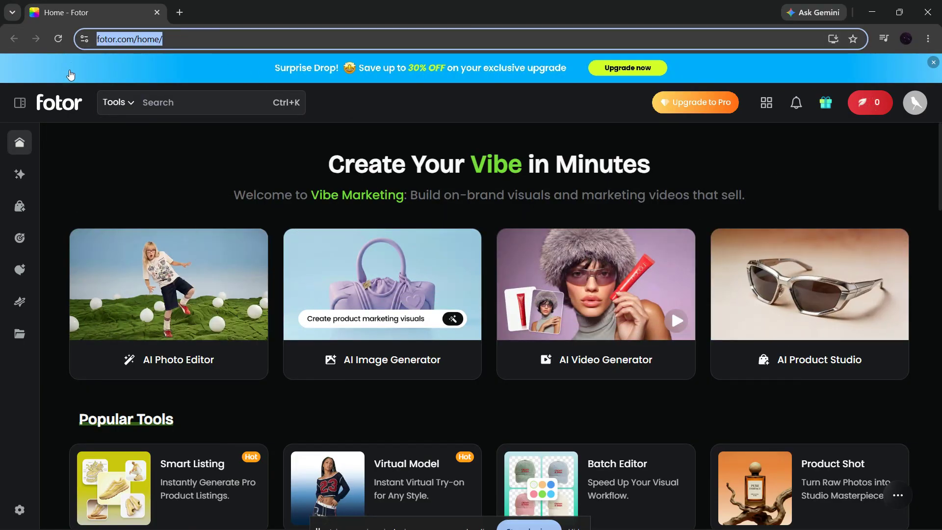
left_click(88, 140)
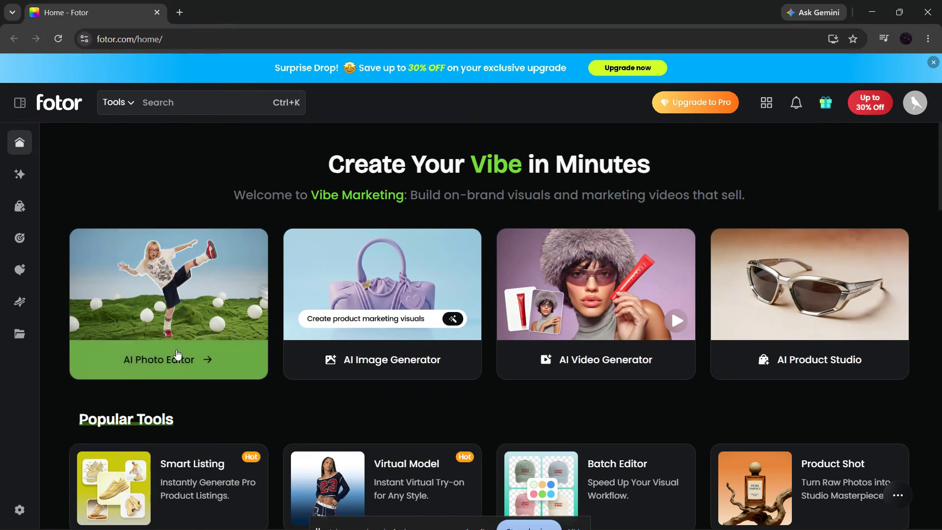
left_click(178, 373)
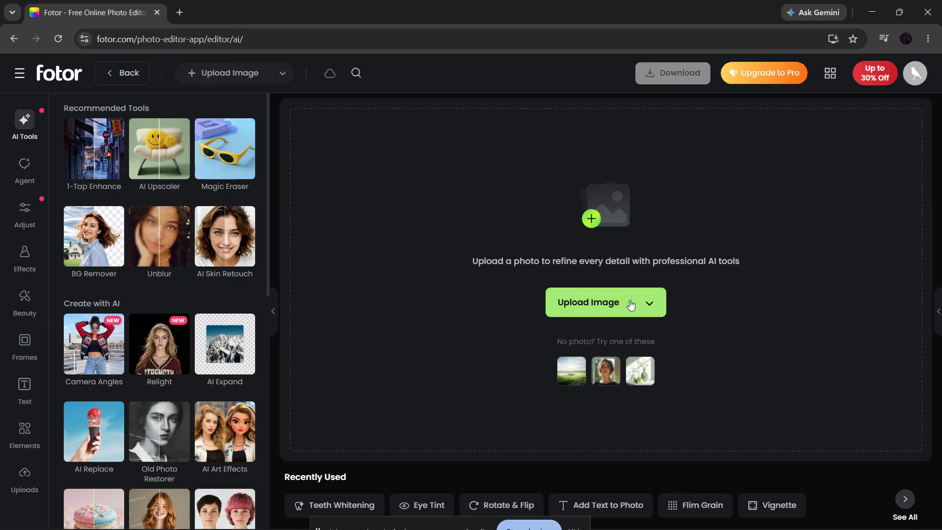
Step: Upload the photo of the hiker in a green valley and the photo of the woman walking past a fence from Pictures > PSimages
left_click(589, 312)
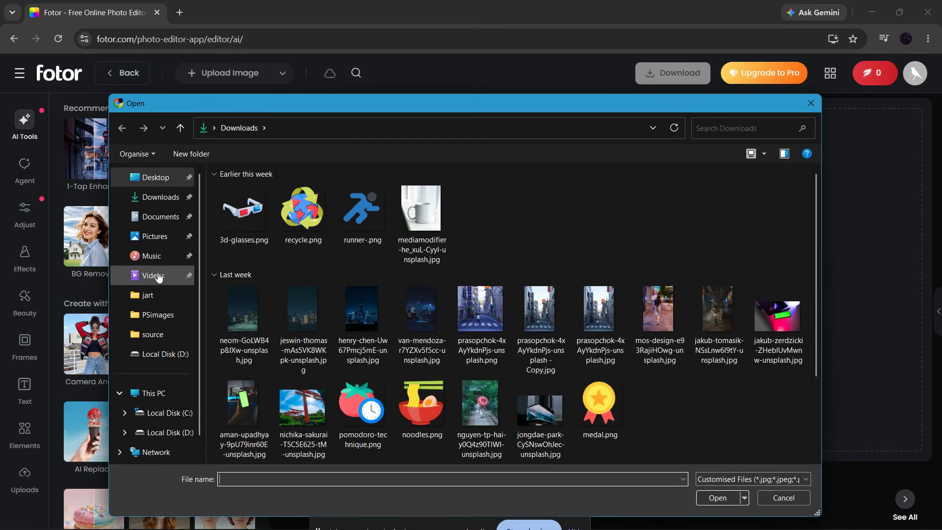
left_click(161, 237)
double_click(334, 298)
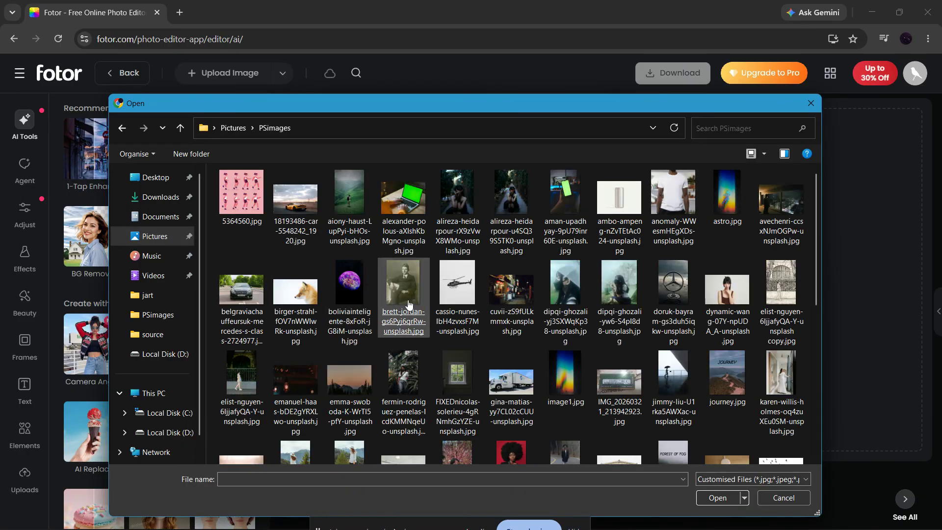
left_click(621, 338)
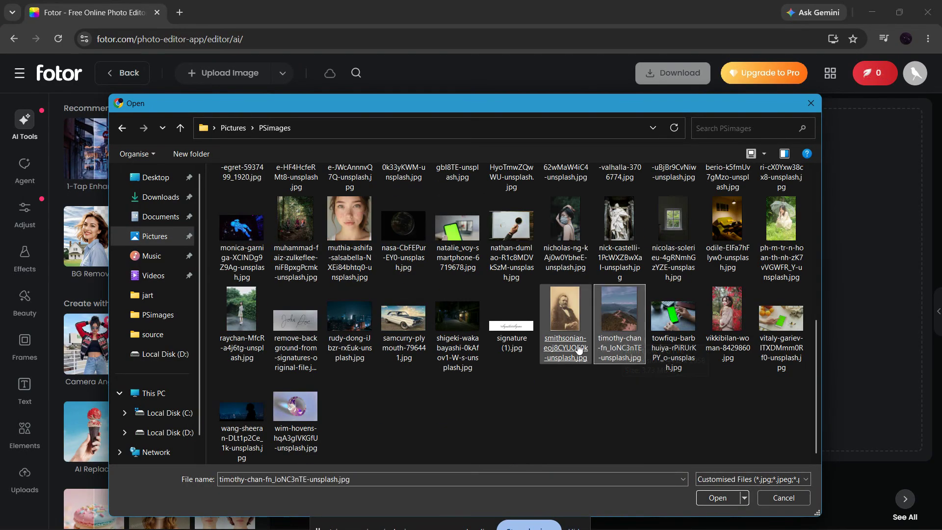
scroll(560, 344, "down", 3)
left_click(552, 348)
scroll(552, 348, "up", 3)
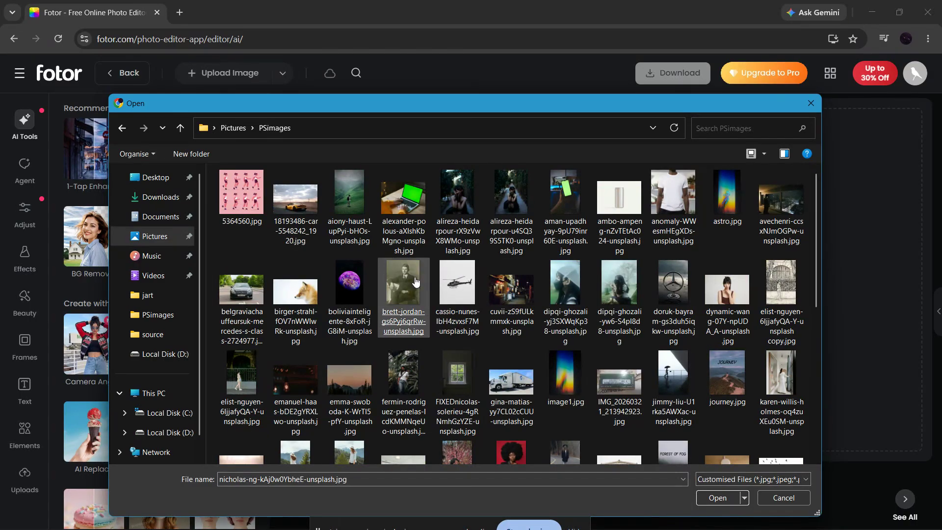
double_click(357, 228)
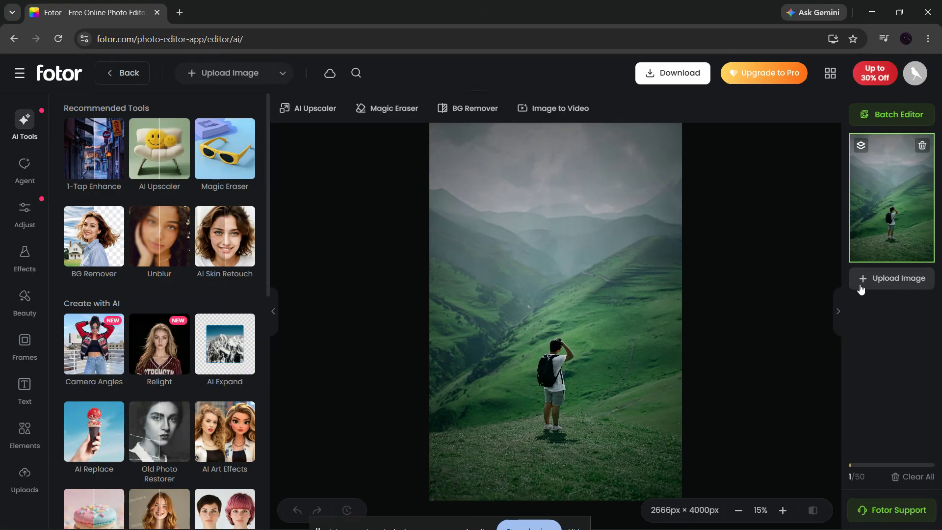
left_click(900, 280)
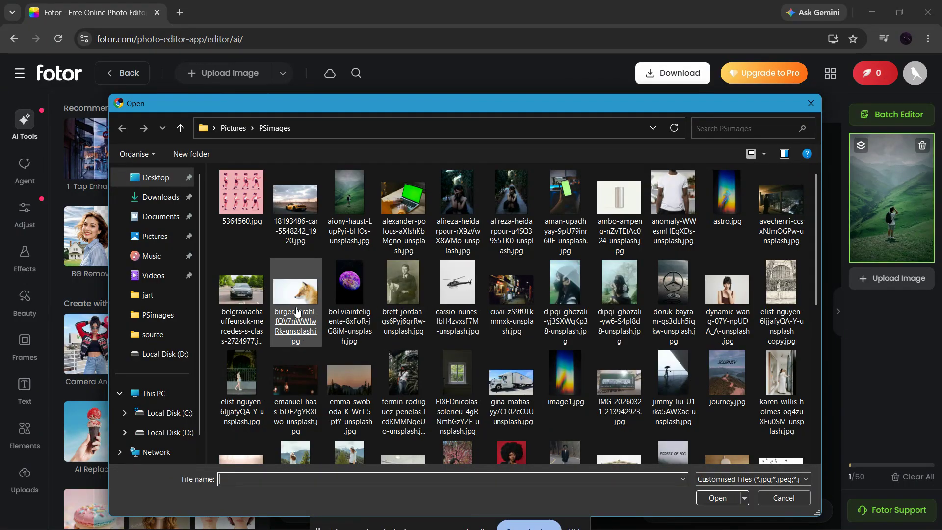
double_click(259, 384)
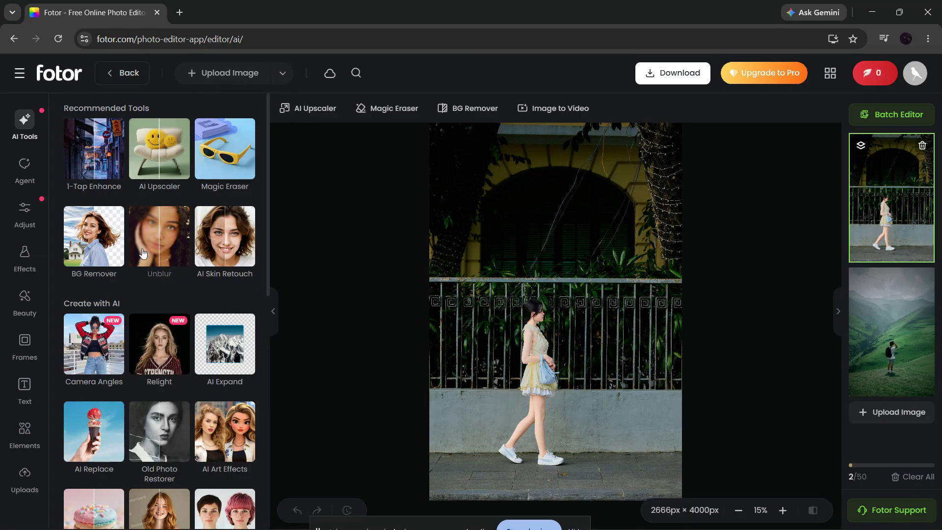
Step: Examine the Magic Eraser options and the list of available Adjust tools without applying any of them
left_click(224, 187)
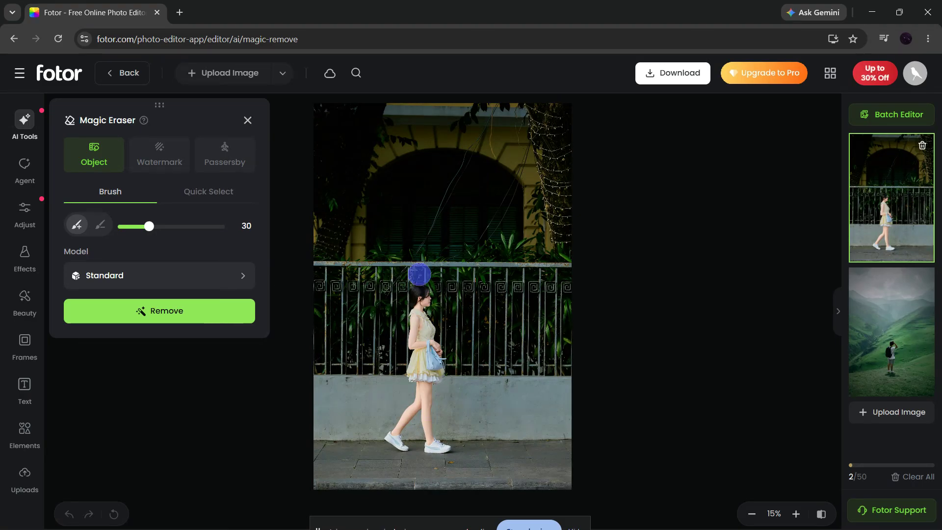
left_click(247, 121)
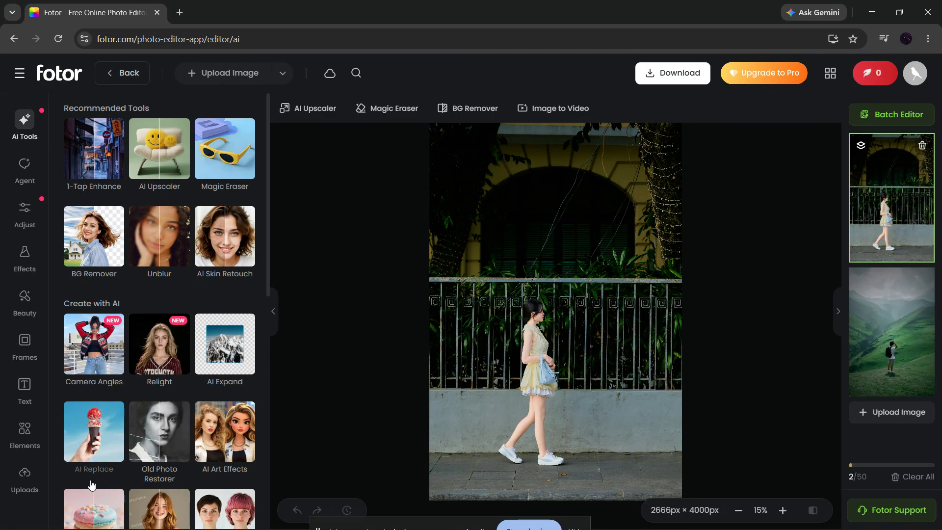
left_click(24, 225)
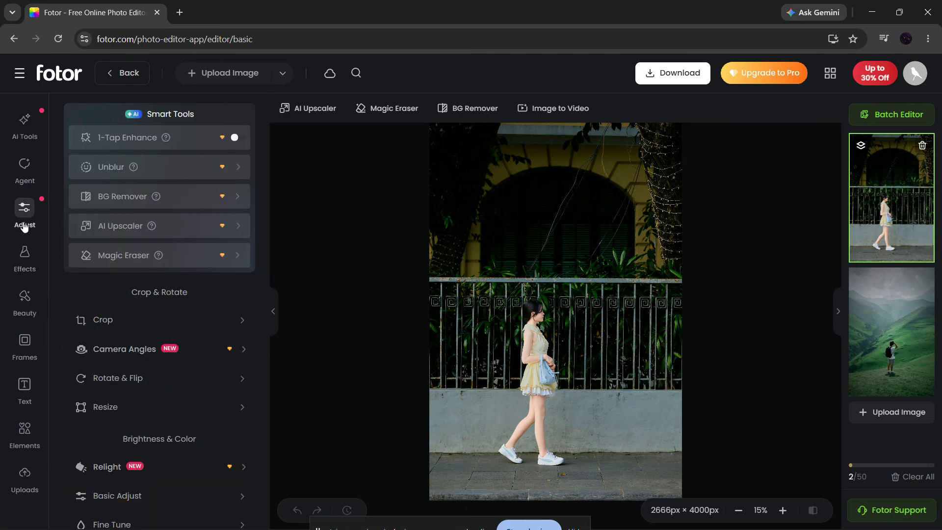
scroll(193, 270, "down", 3)
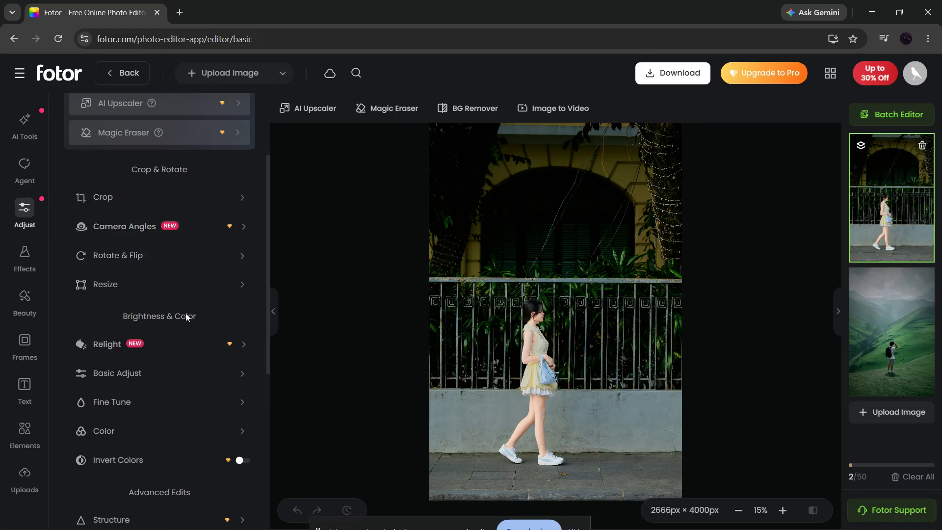
scroll(173, 463, "down", 5)
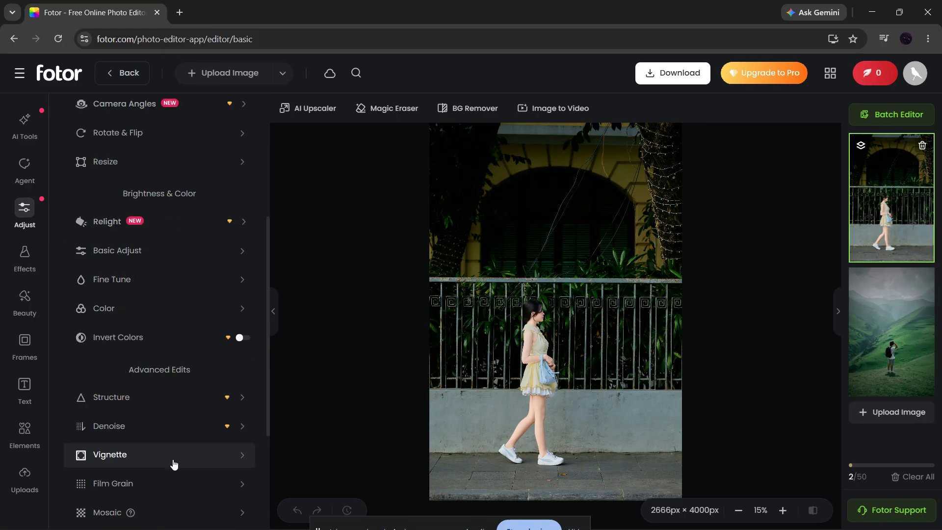
scroll(185, 291, "up", 5)
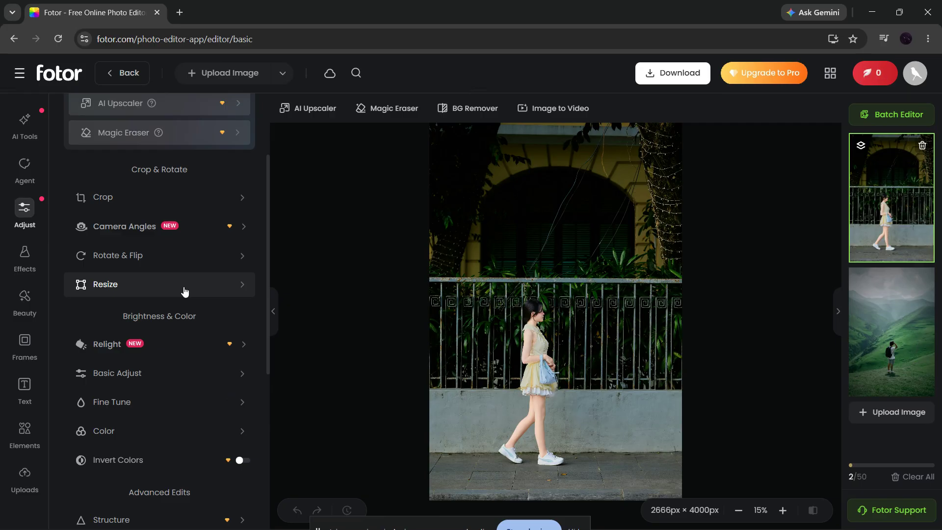
Step: Add the plain bold Subtitle text preset to the photo and move it up over the dark archway
left_click(25, 391)
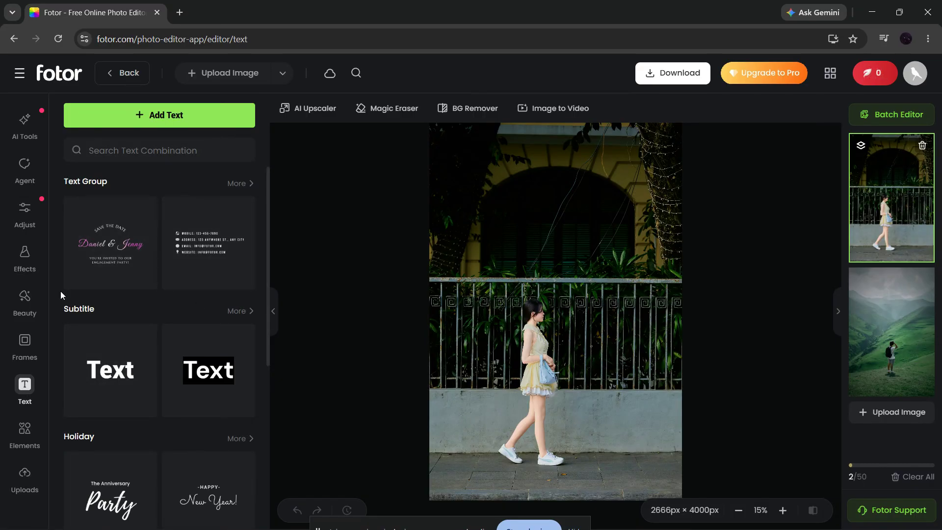
scroll(102, 442, "down", 5)
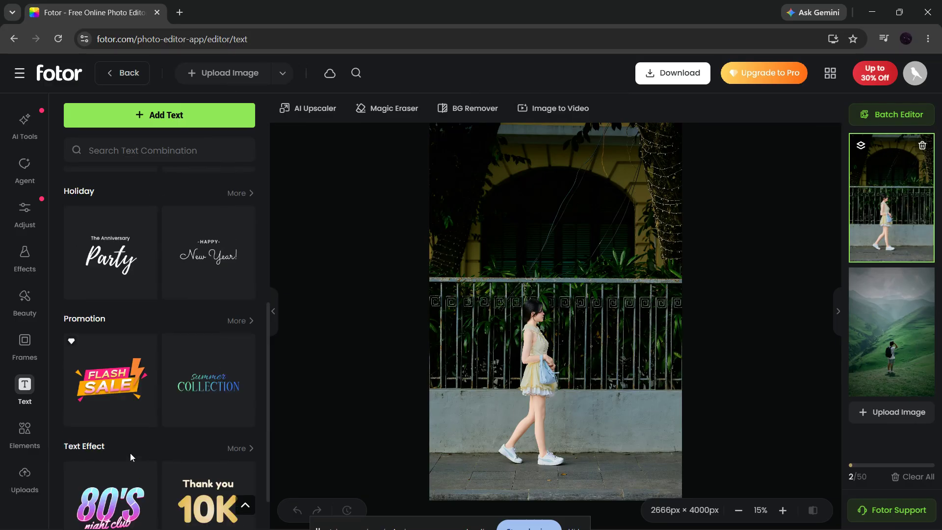
scroll(131, 455, "up", 5)
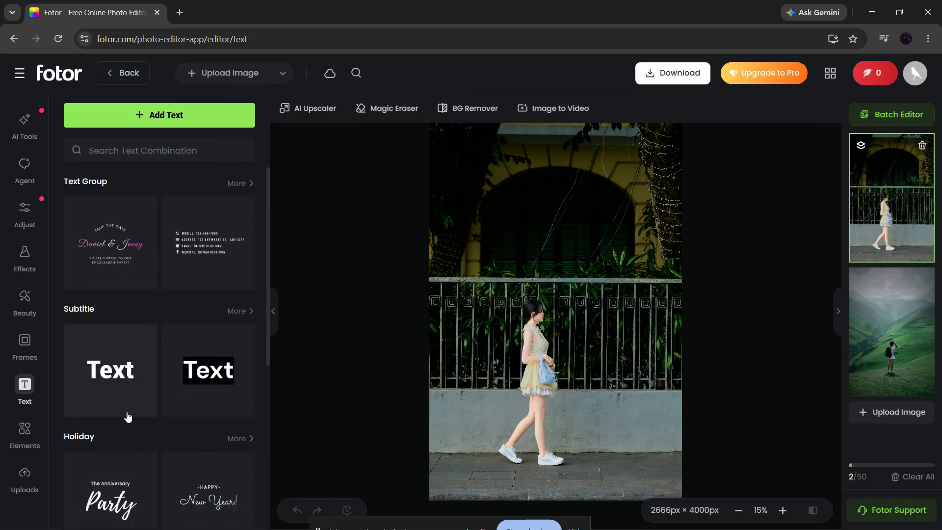
left_click(125, 391)
left_click(557, 324)
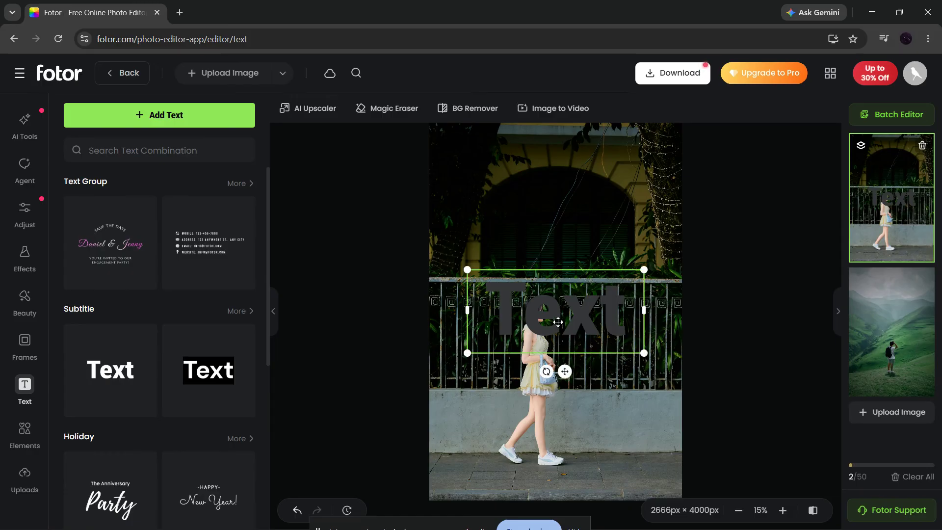
left_click_drag(557, 324, 554, 235)
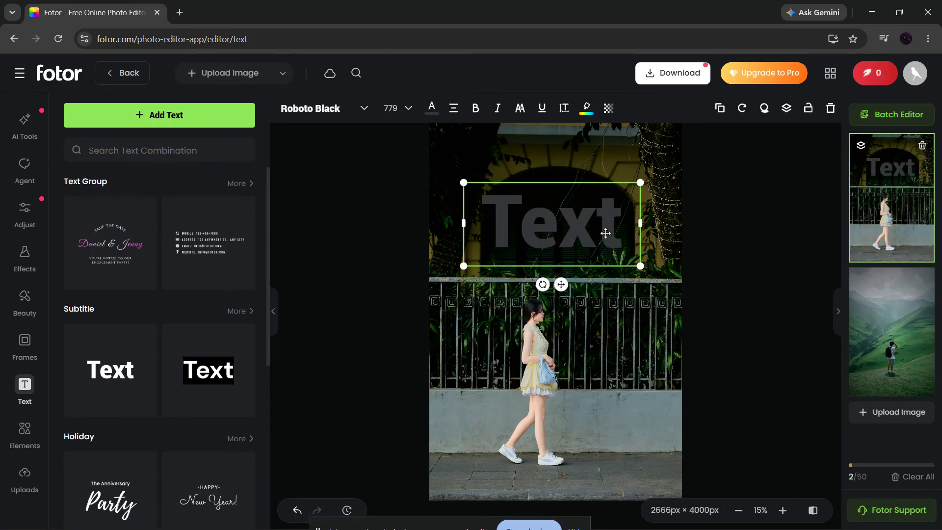
Step: Color the text white and reposition it just above the woman's head, slightly toward the photo's right side
left_click(432, 109)
left_click(437, 240)
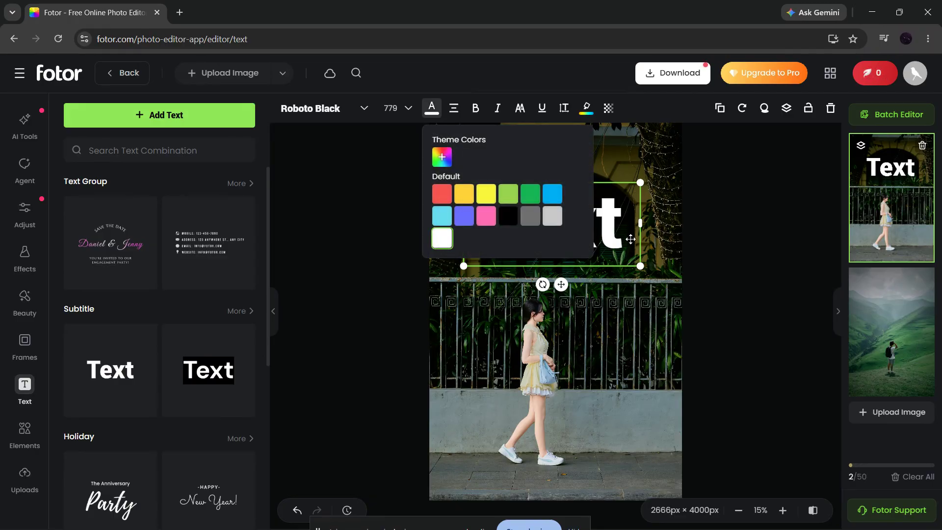
left_click_drag(630, 239, 658, 279)
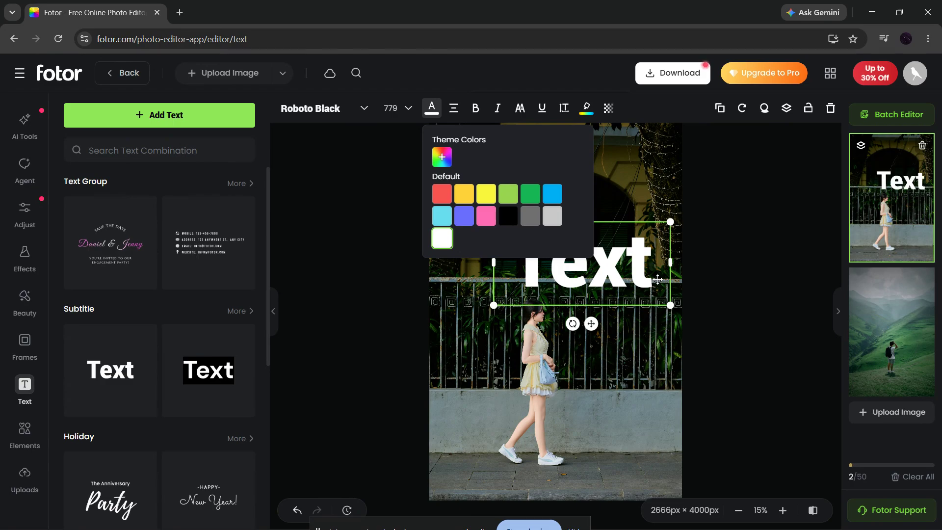
Step: Place a thick straight arrow element in front of the woman and rotate it to point left toward her
left_click(25, 432)
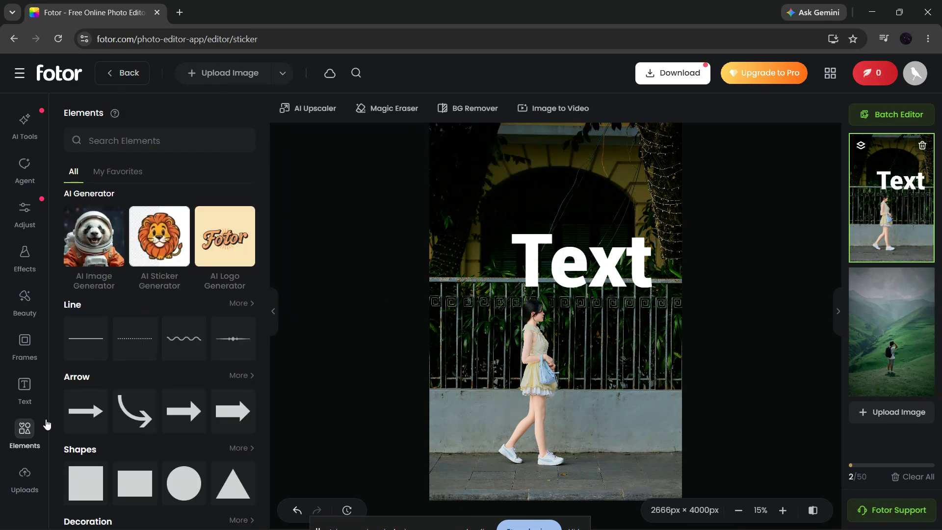
left_click_drag(178, 416, 628, 357)
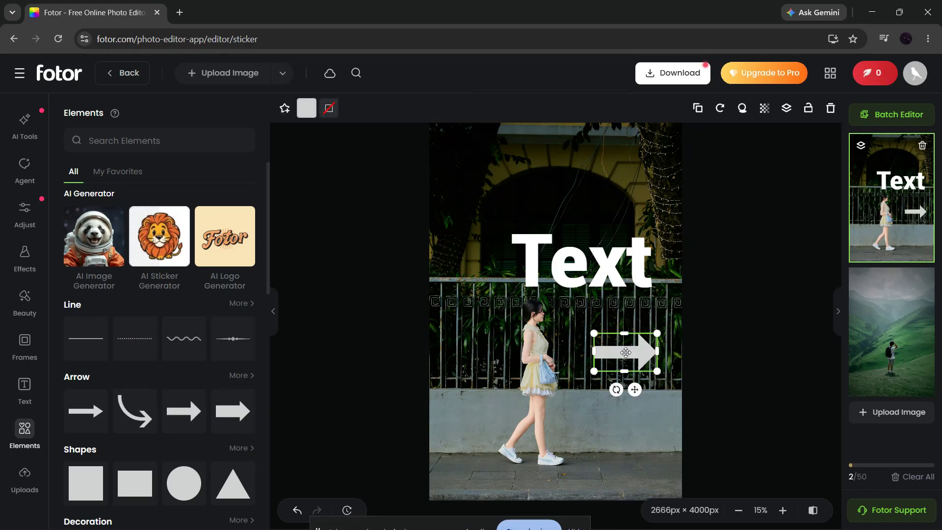
left_click_drag(619, 390, 637, 316)
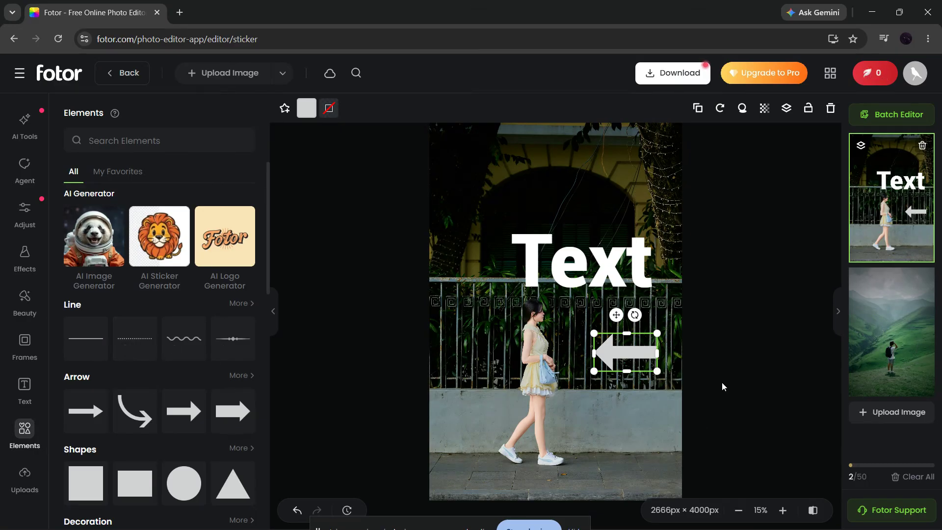
left_click(25, 212)
scroll(187, 382, "down", 5)
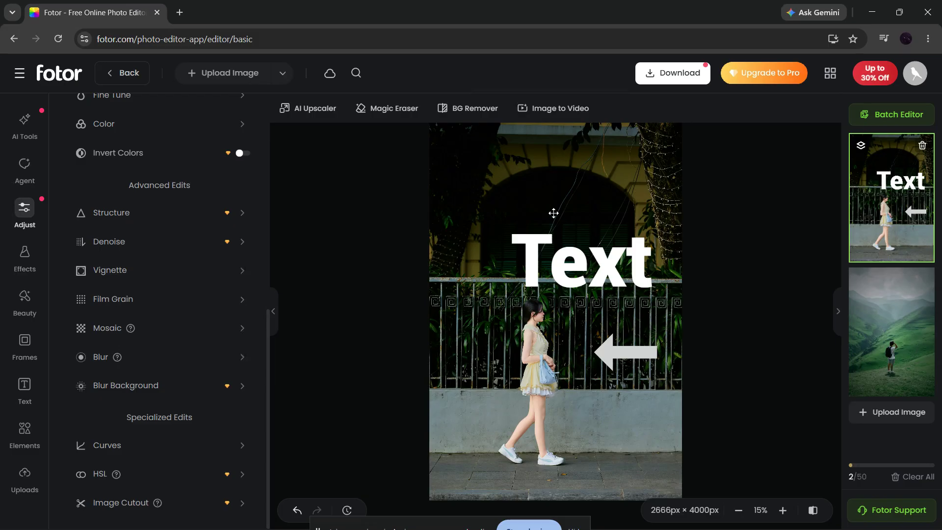
Step: Download the edited photo in JPG format at High quality
left_click(670, 81)
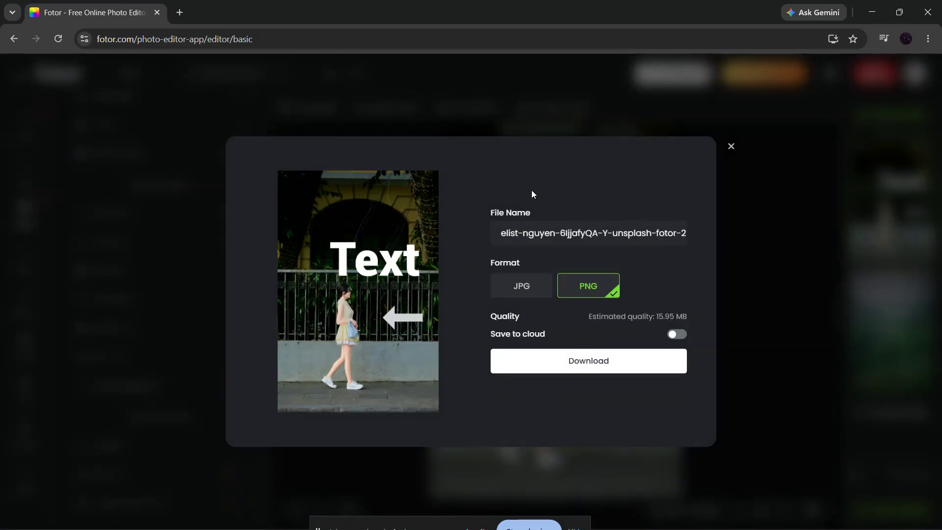
left_click(517, 279)
left_click(589, 278)
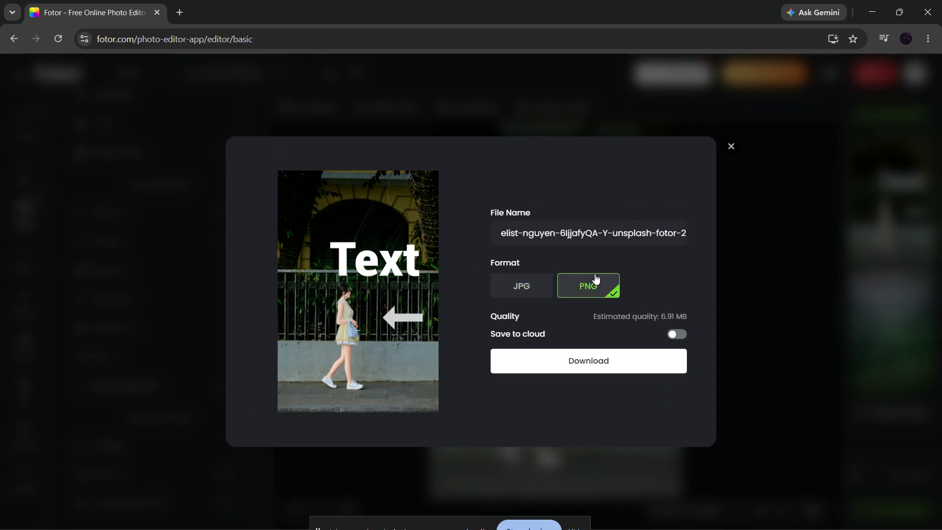
left_click(524, 287)
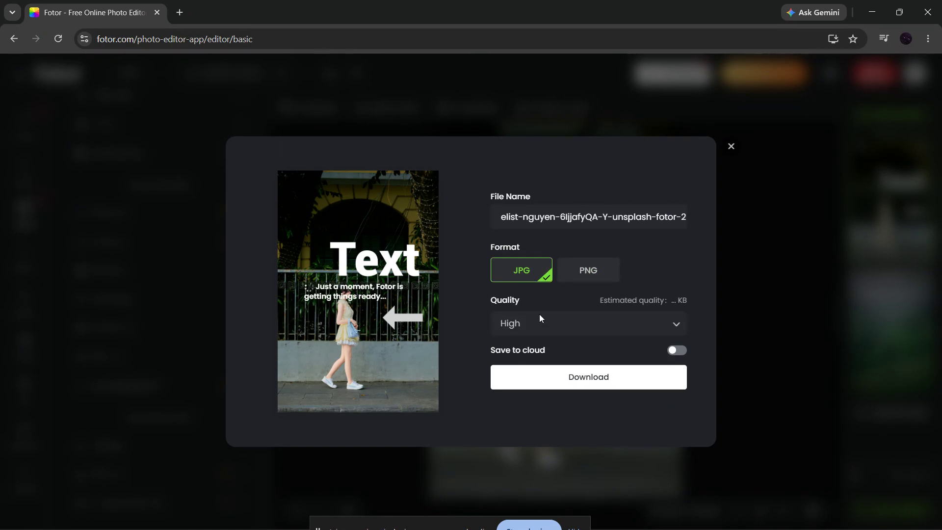
left_click(672, 326)
left_click(675, 327)
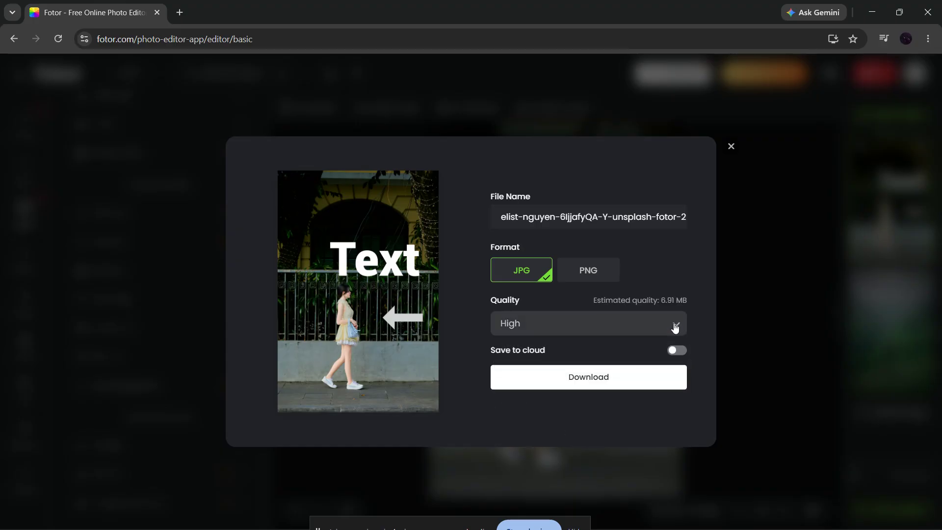
left_click(675, 327)
left_click(615, 314)
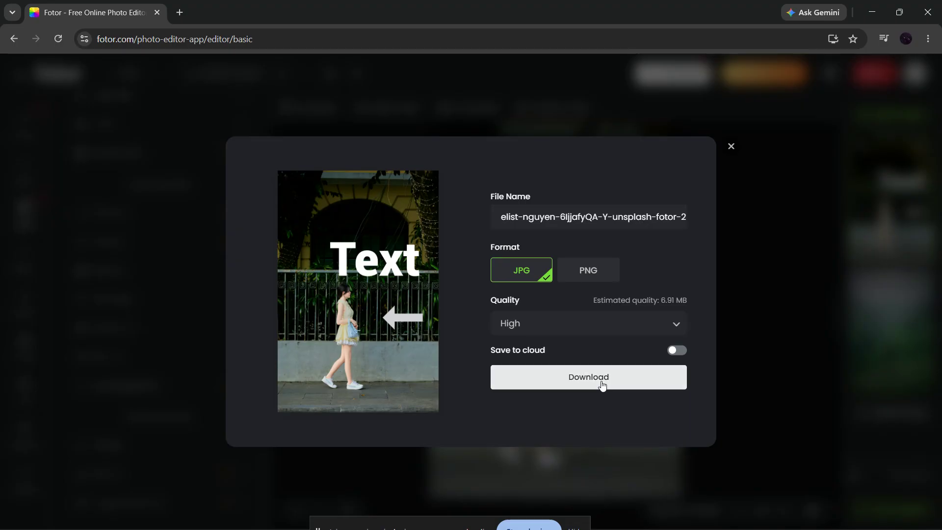
left_click(603, 386)
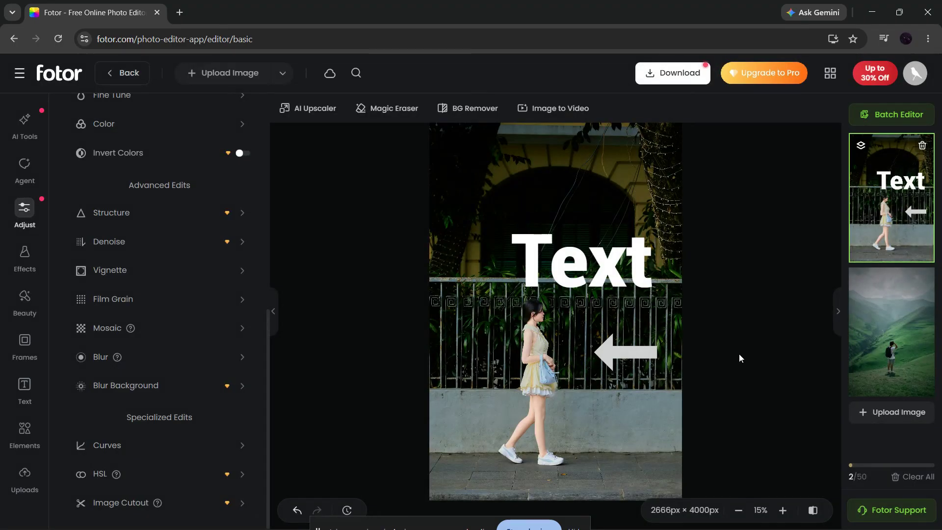